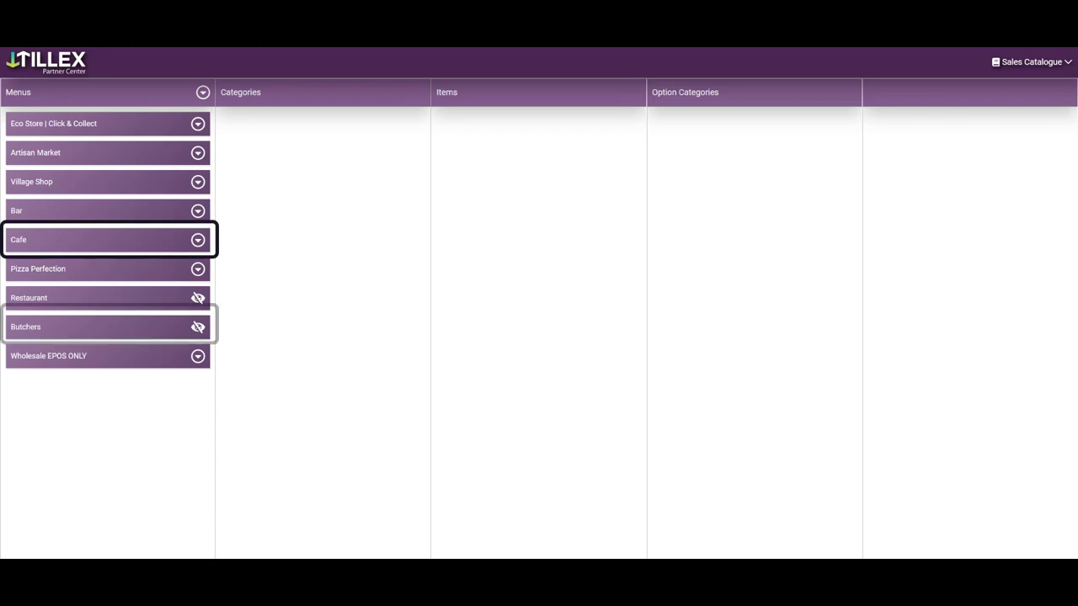
Step: Look through the Cereals products in the online shop
left_click(203, 92)
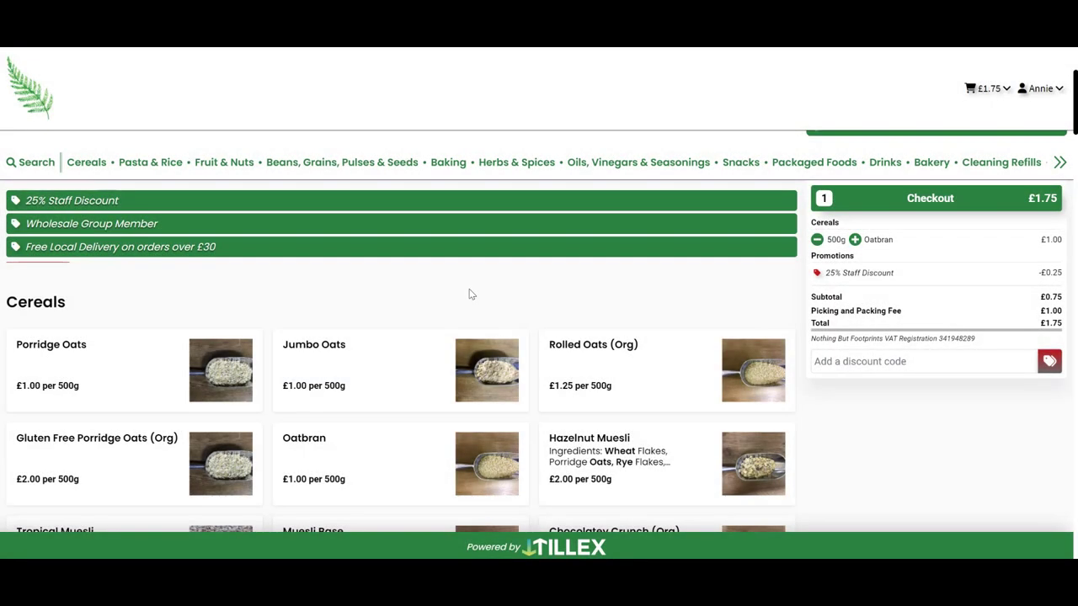
scroll(471, 294, "down", 6)
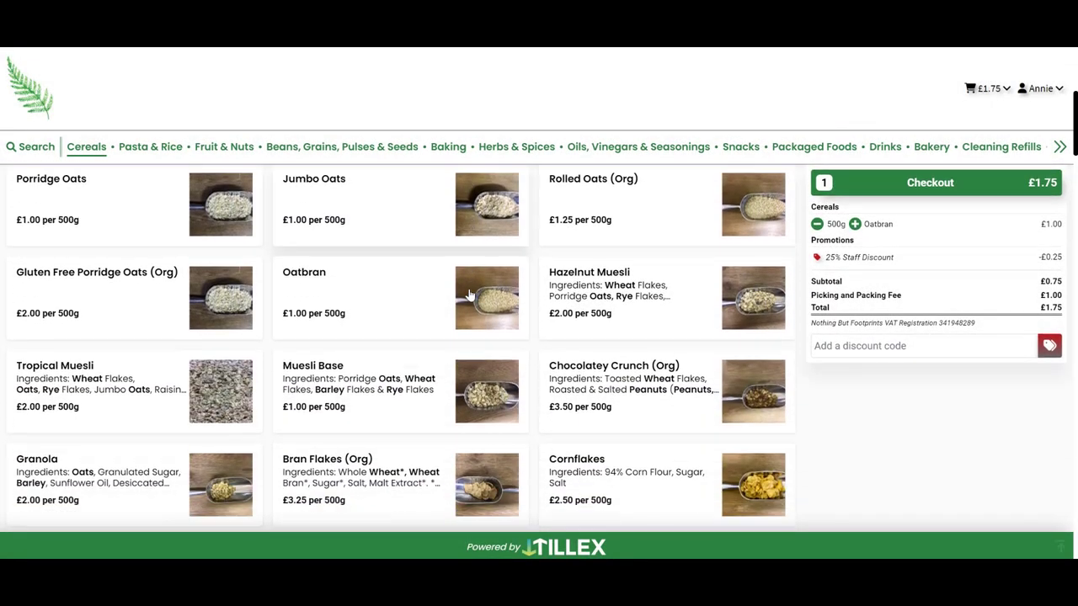
scroll(471, 294, "down", 2)
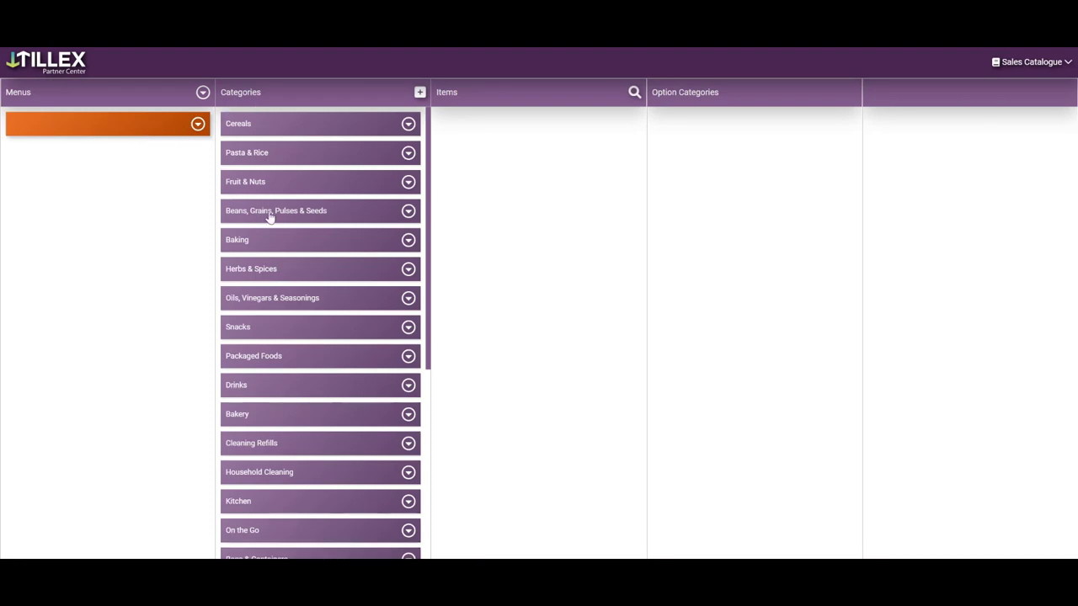
Step: Show the Kitchen category's items and open the Variant option category of Vegan Wax Wraps
left_click(287, 507)
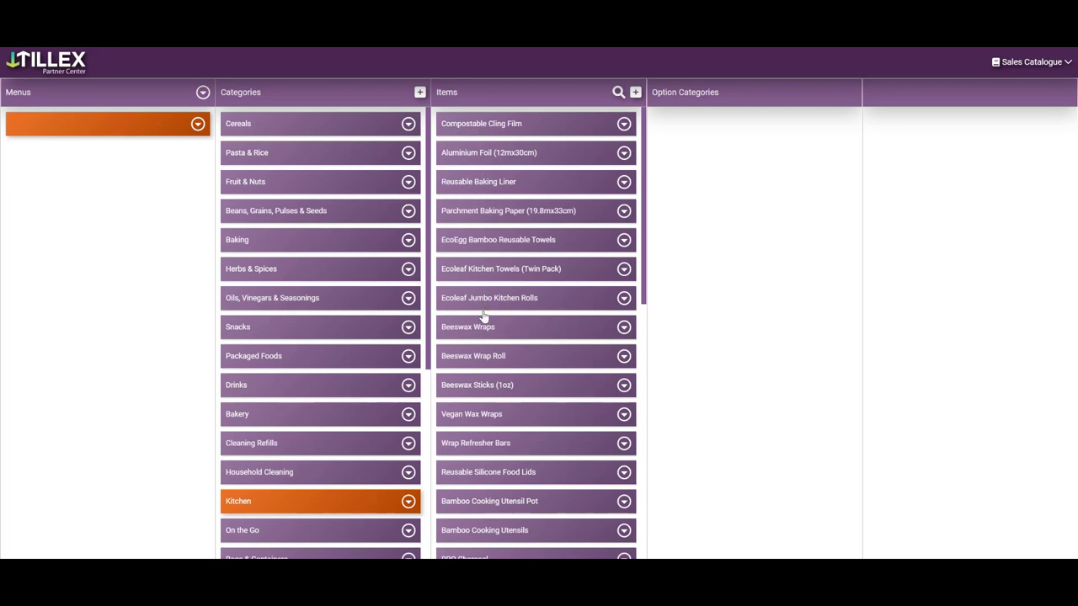
left_click(478, 414)
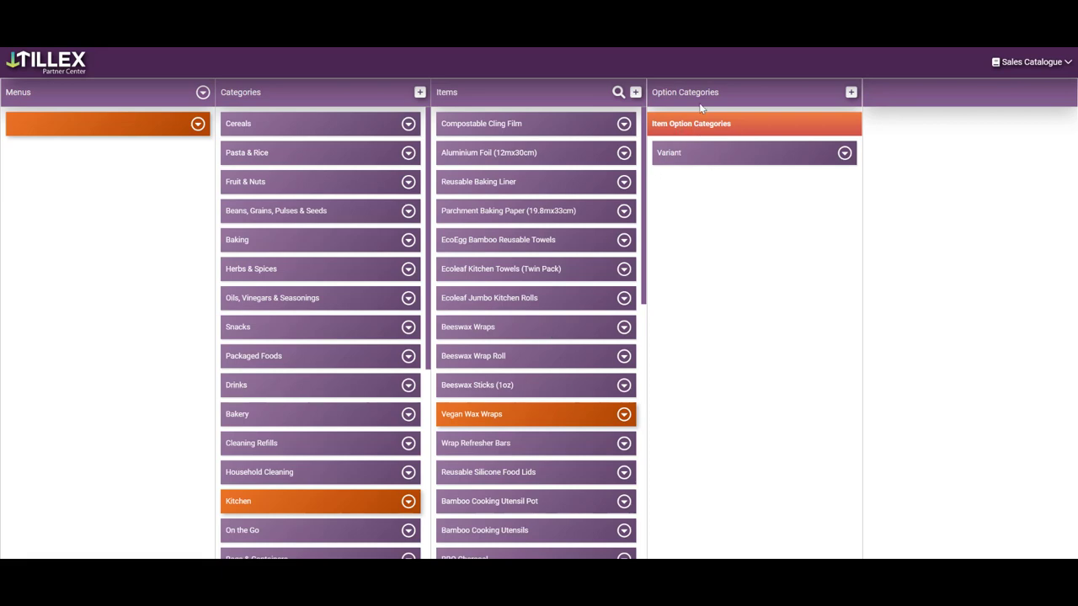
left_click(710, 154)
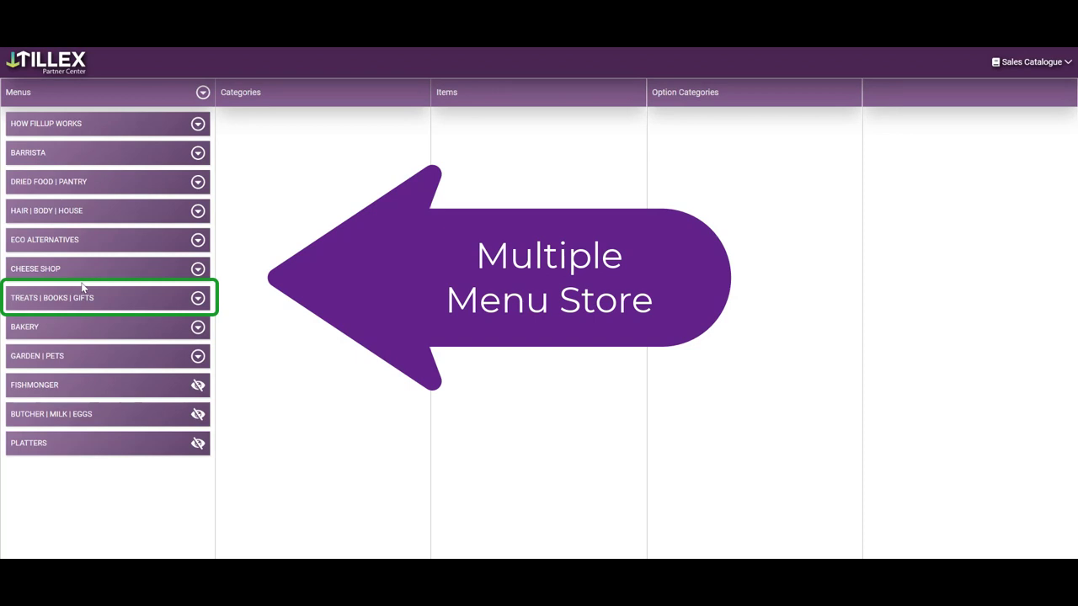
Step: Browse the TREATS | BOOKS | GIFTS menu to Books Kids, view Buddy's Rainforest Rescue, and open Duffy's Lucky Escape
left_click(77, 307)
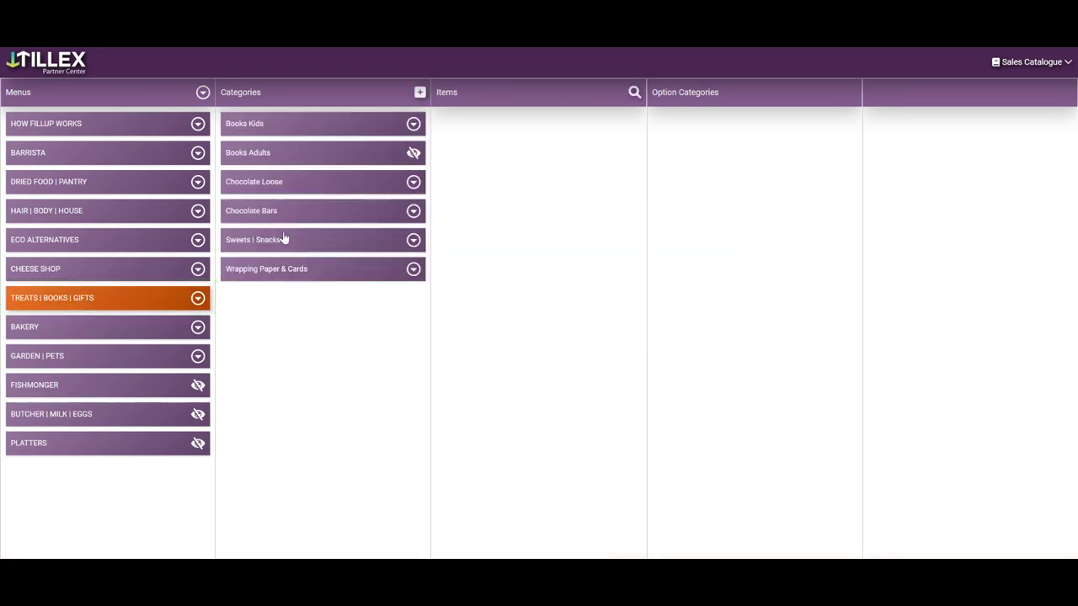
left_click(303, 127)
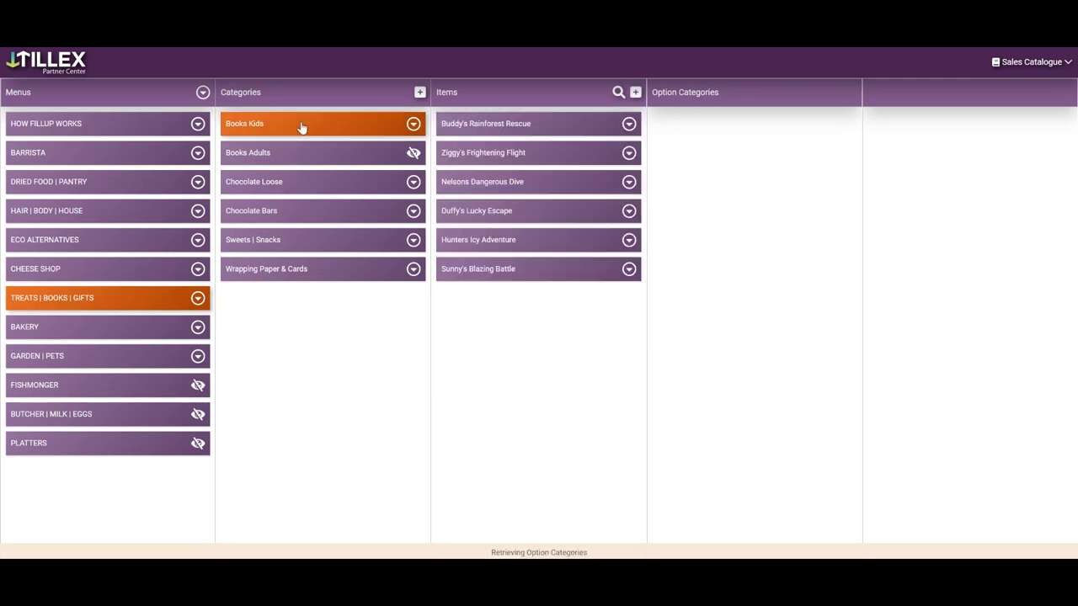
left_click(486, 123)
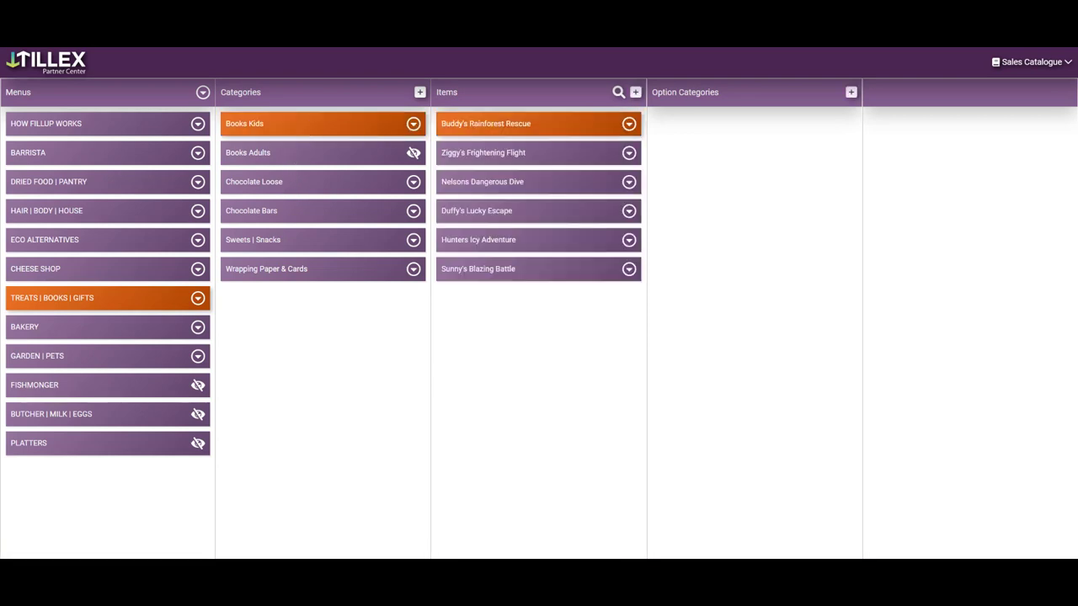
left_click(479, 215)
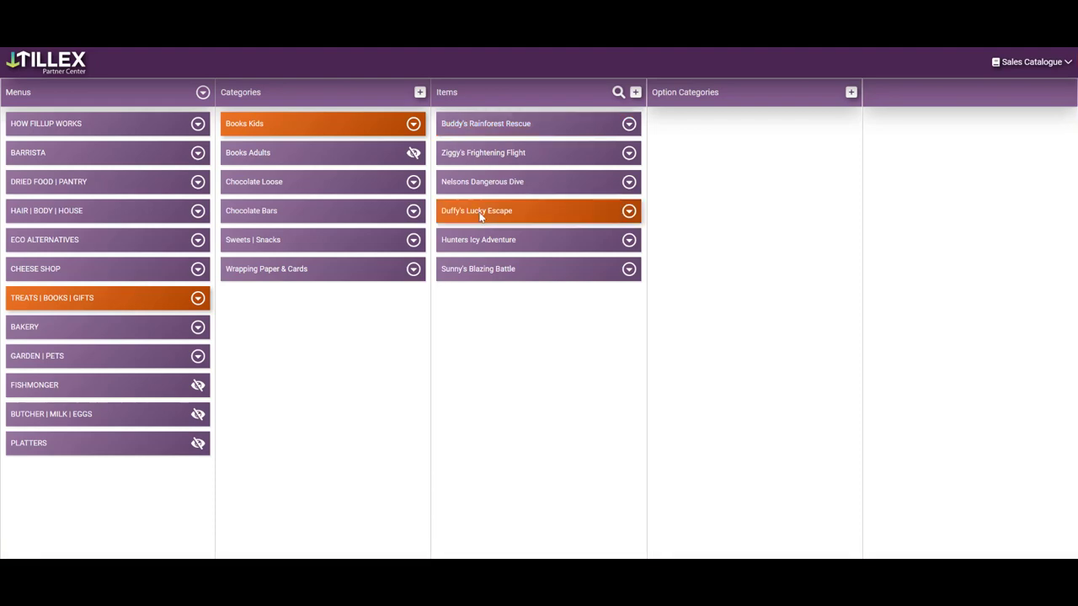
double_click(479, 217)
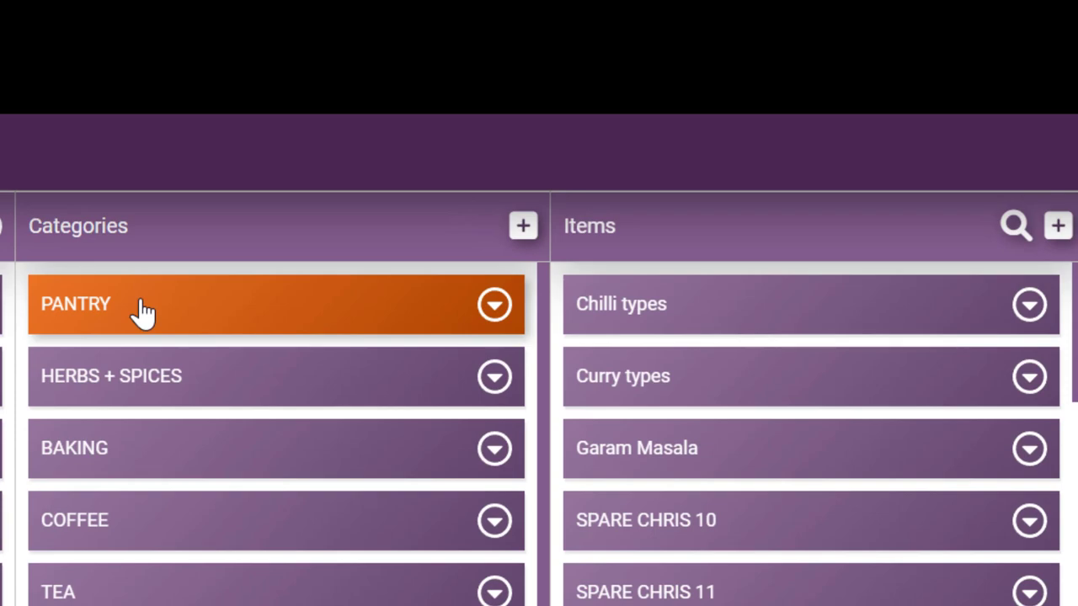
Step: Check the inventory integration and details of the PANTRY category, and close its editor without saving
left_click(143, 313)
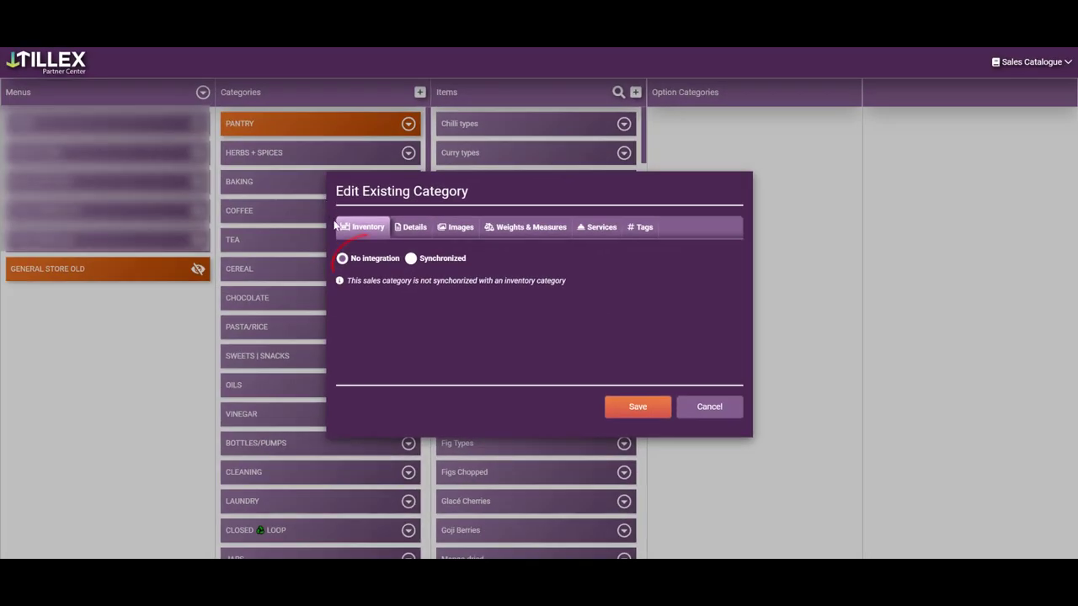
left_click(404, 229)
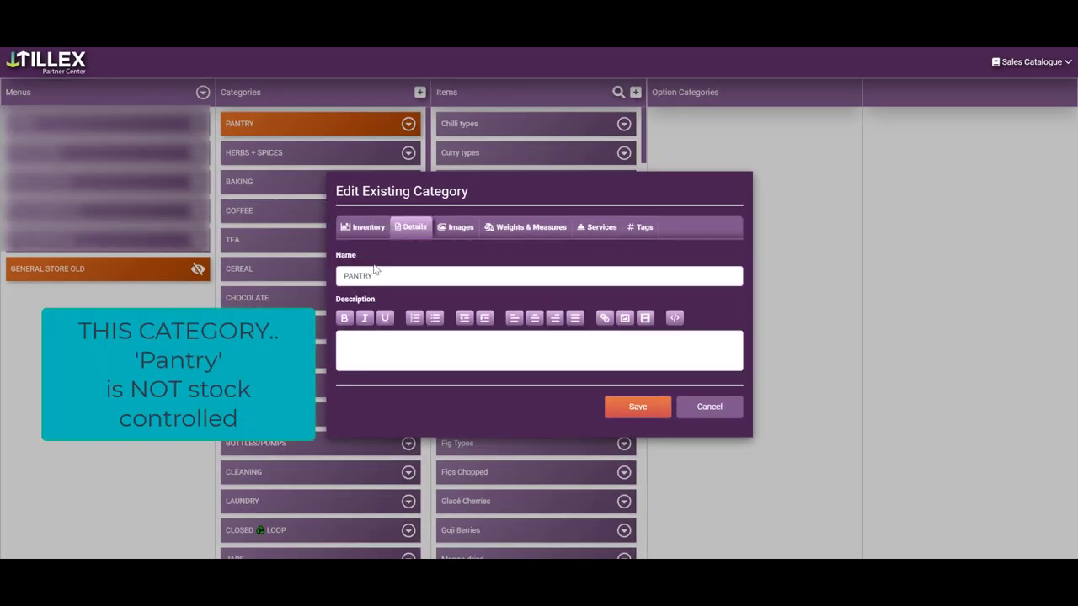
left_click(676, 408)
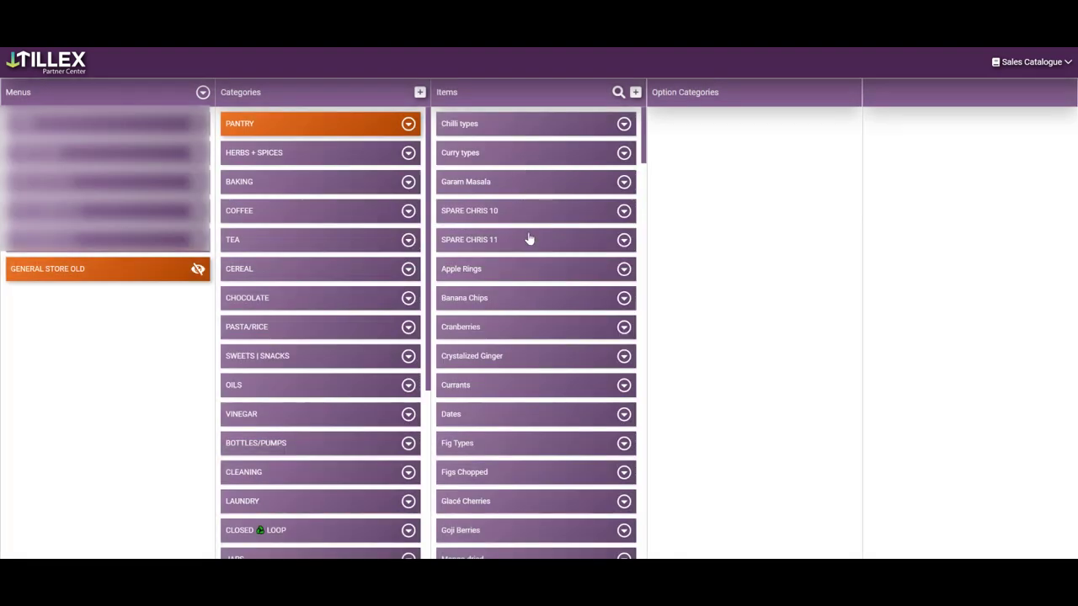
Step: Check the inventory integration of the Cranberries item in PANTRY, and close its editor without saving
left_click(527, 328)
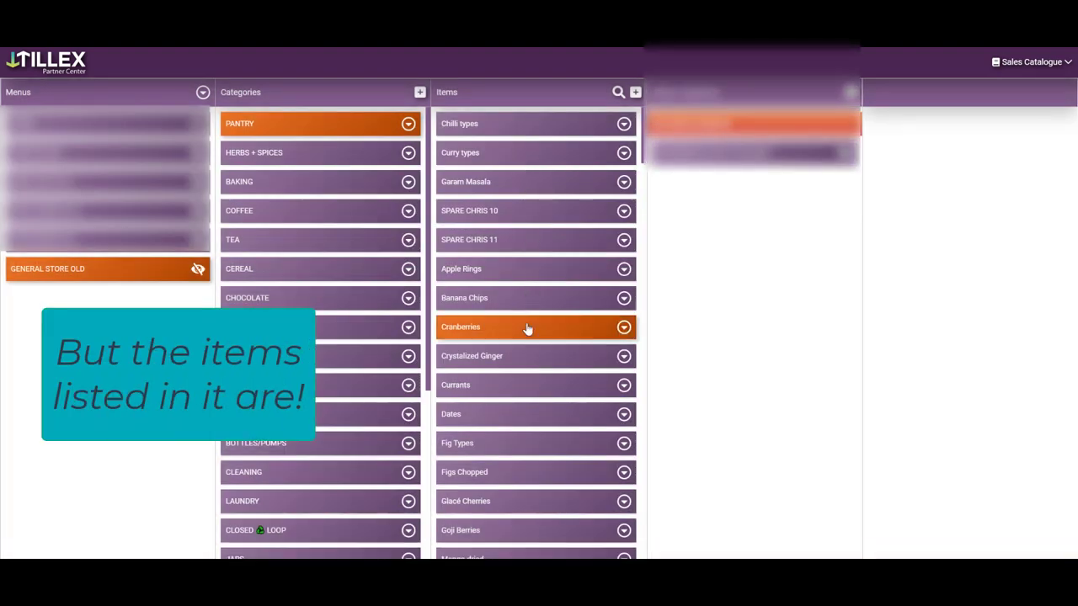
double_click(529, 329)
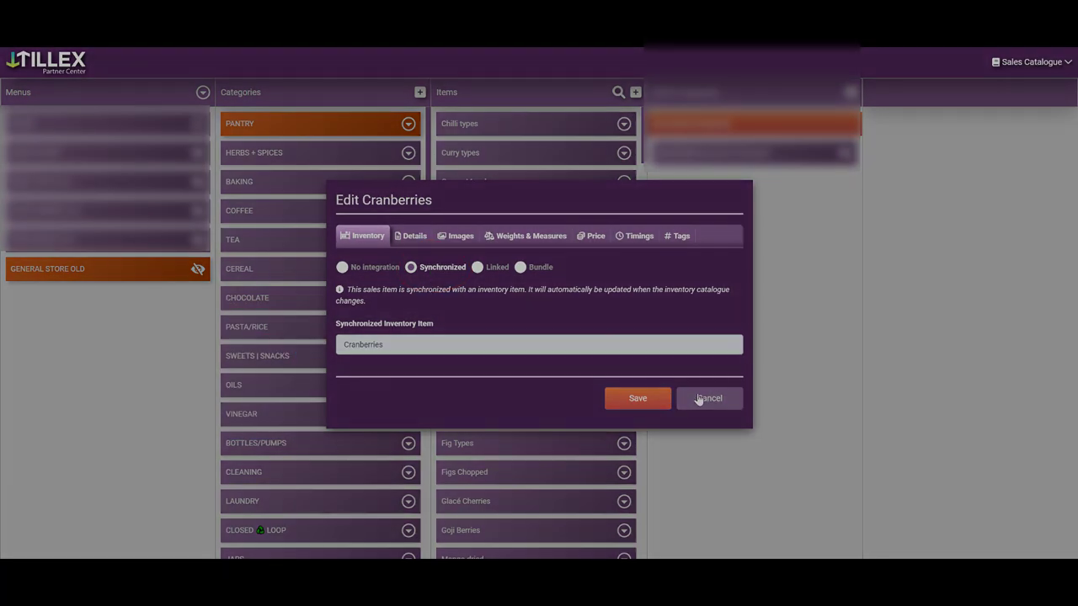
left_click(699, 397)
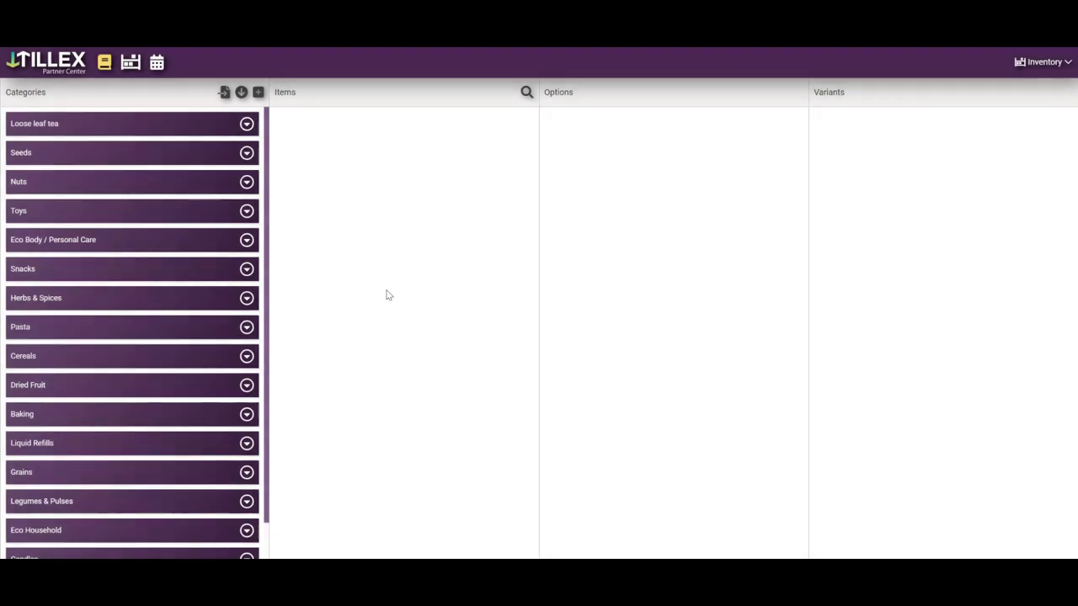
Step: View the inventory items in the Loose leaf tea, Nuts and Toys categories
left_click(117, 134)
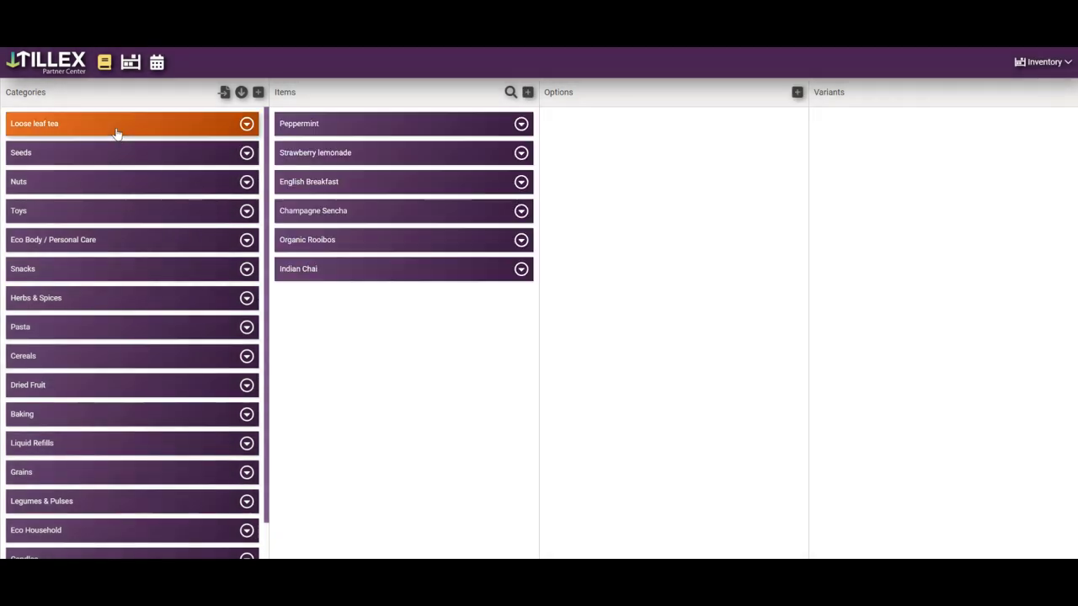
left_click(102, 184)
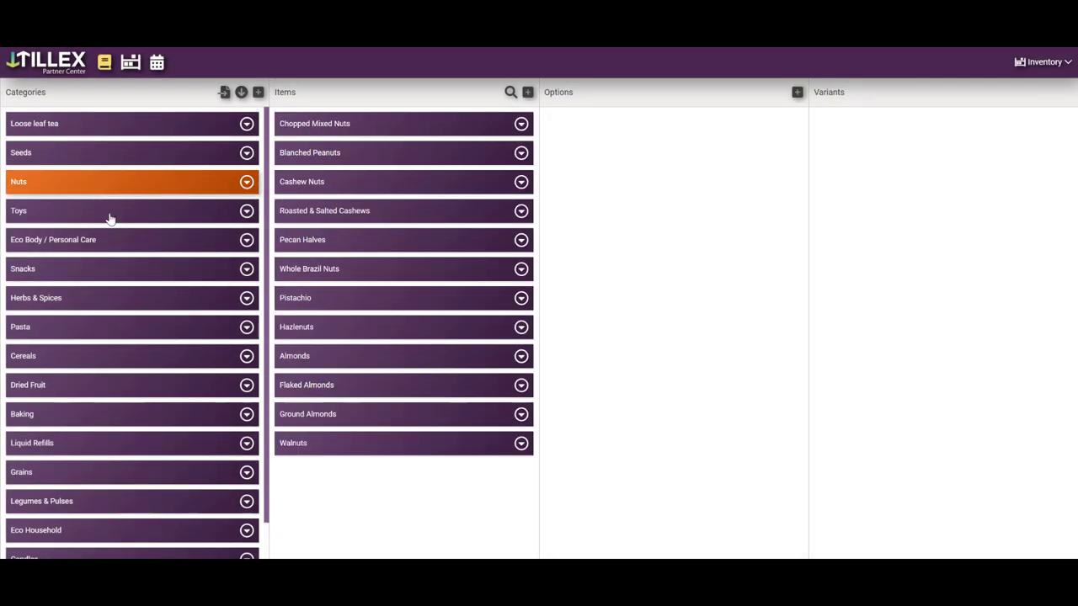
left_click(109, 219)
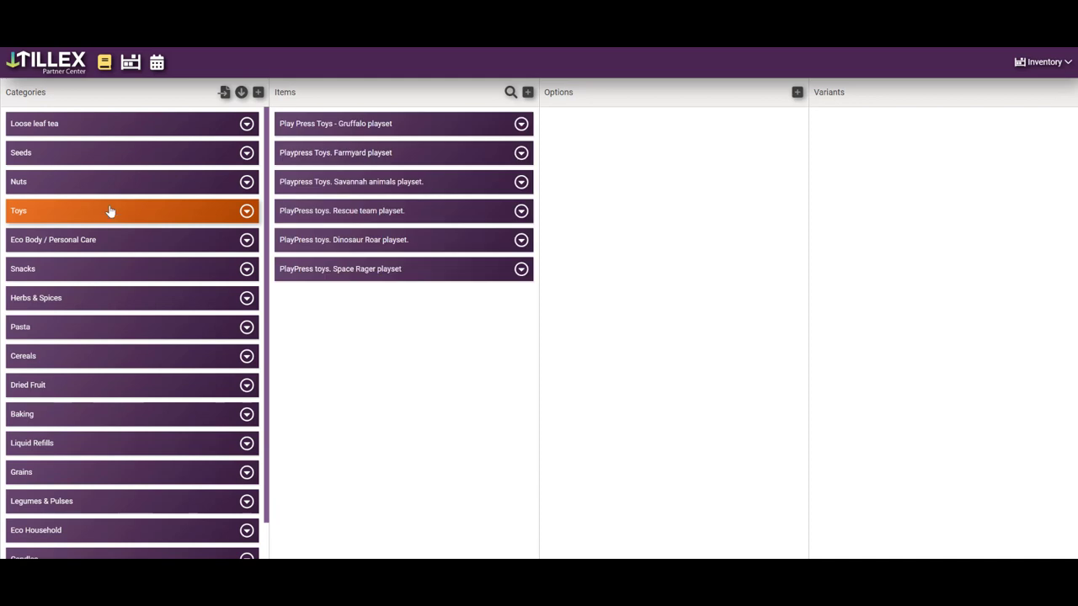
Step: Switch to the sales catalogue and view its Loose leaf tea, Nuts and Seeds categories
left_click(54, 72)
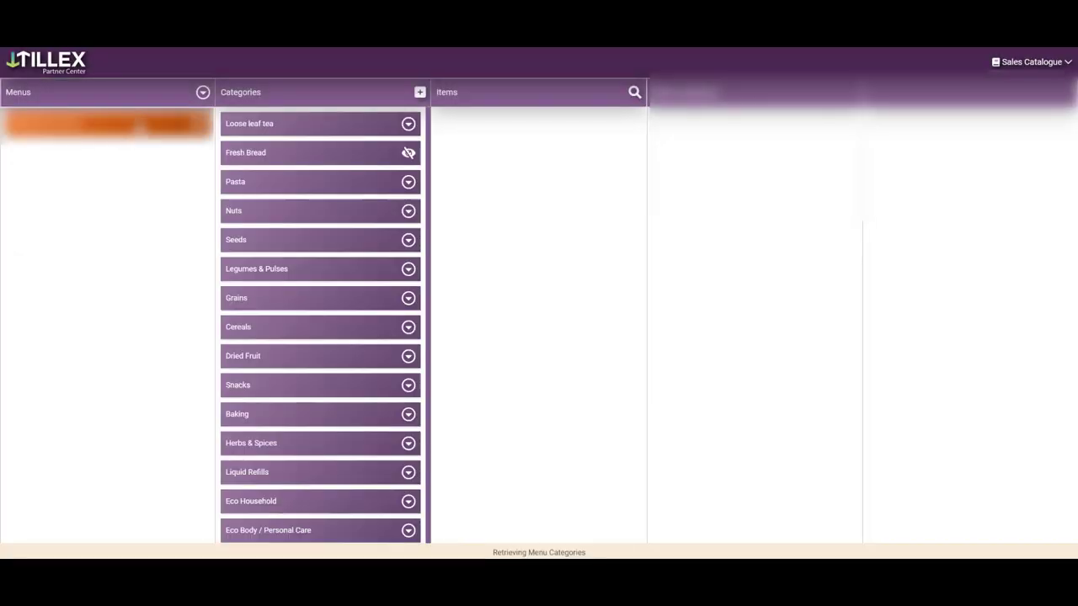
left_click(272, 127)
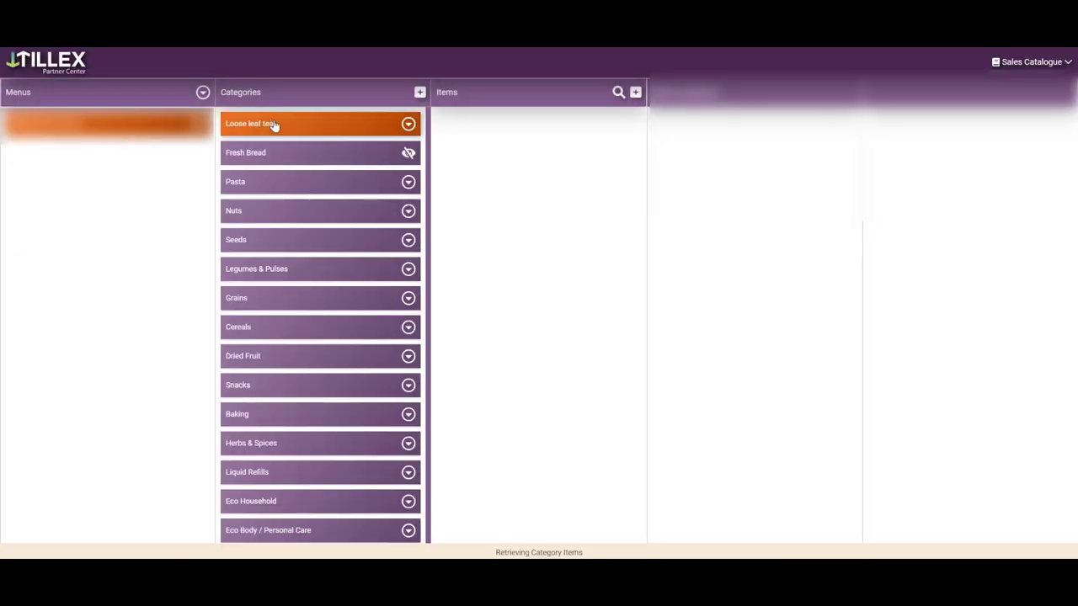
left_click(322, 210)
left_click(338, 242)
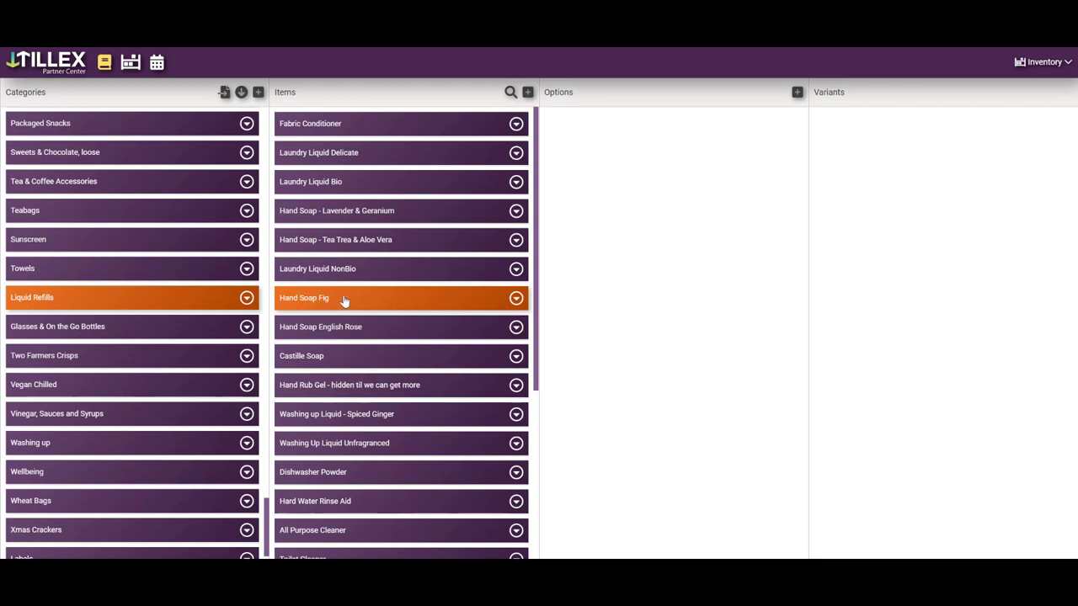
Step: Review the stock and production settings, images and details of the Hand Soap Fig inventory item in Liquid Refills
left_click(343, 301)
left_click(461, 159)
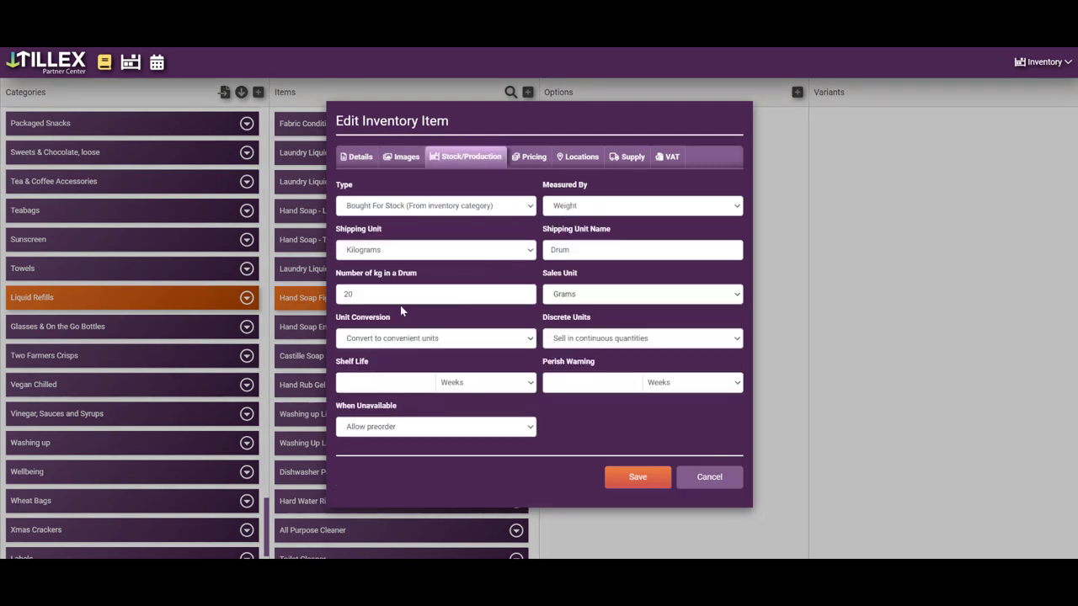
left_click(412, 158)
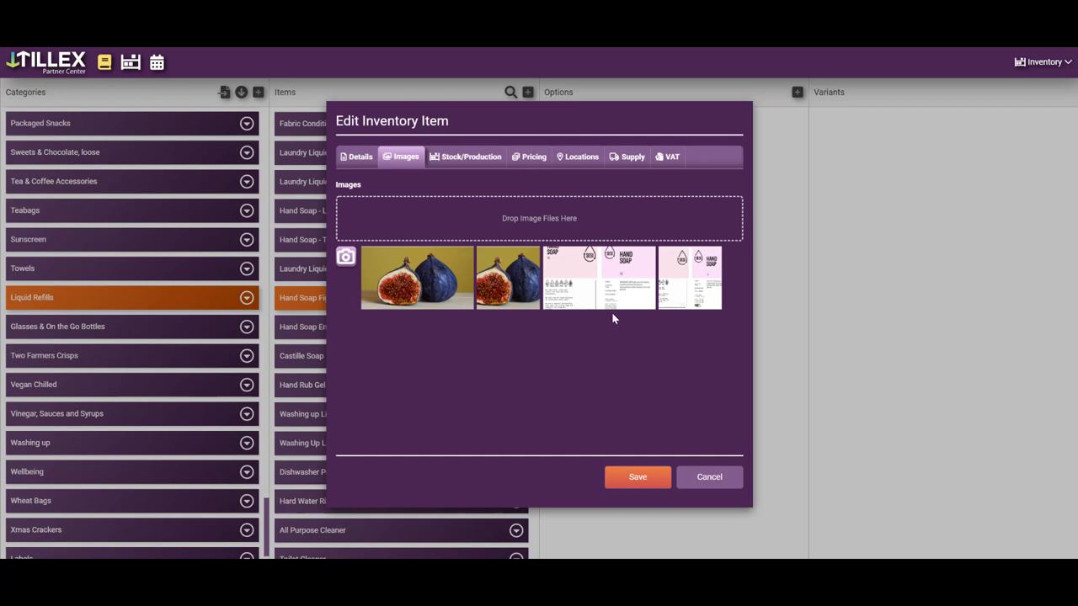
left_click(351, 159)
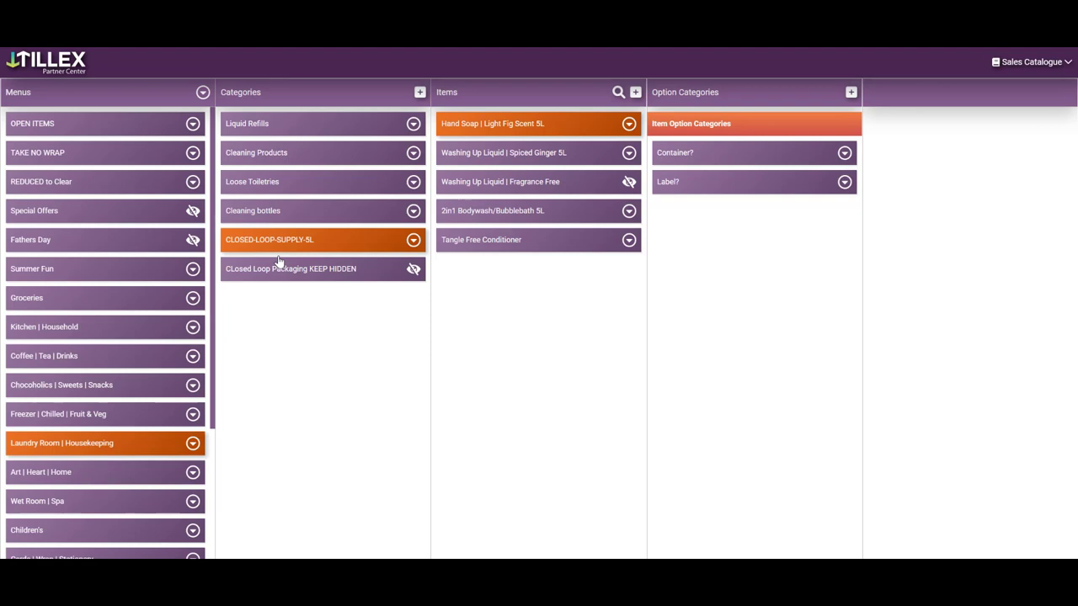
Step: Review the settings of the Laundry Room | Housekeeping menu and its CLOSED-LOOP-SUPPLY-5L category without saving
left_click(77, 452)
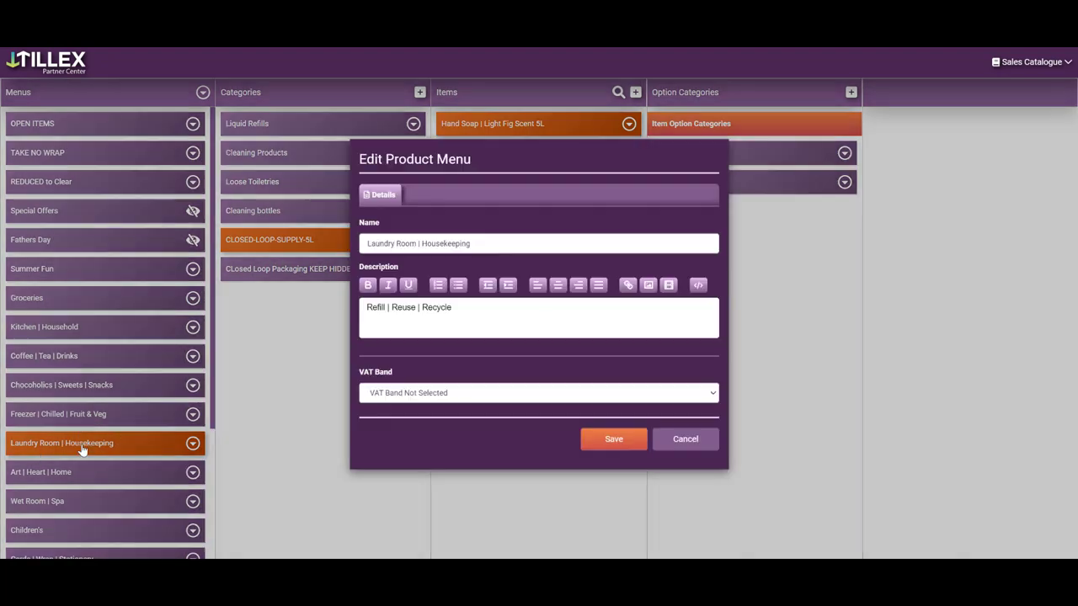
left_click(676, 455)
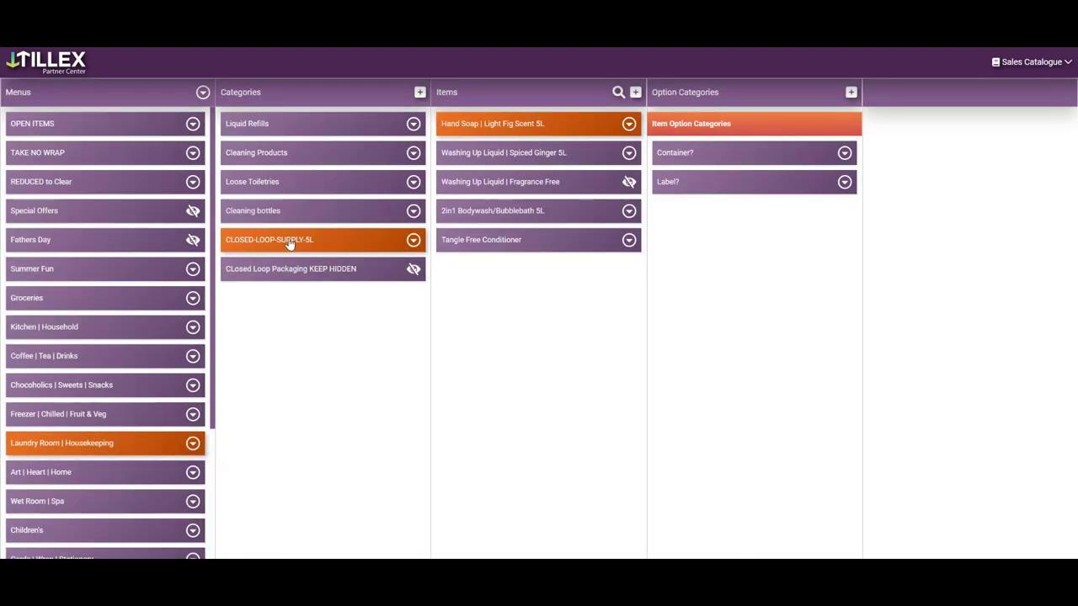
left_click(291, 241)
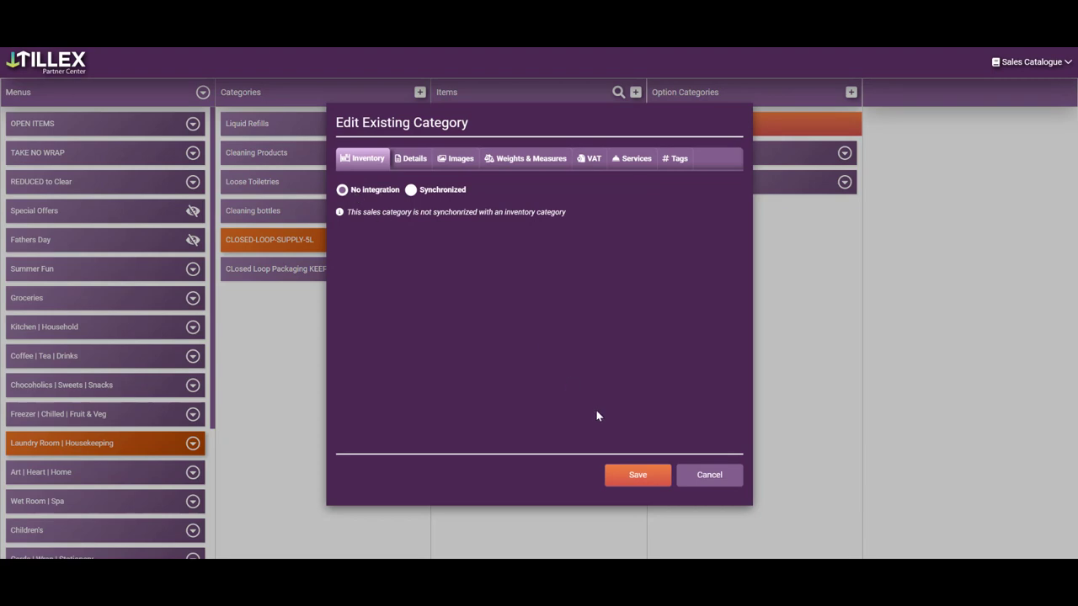
left_click(698, 474)
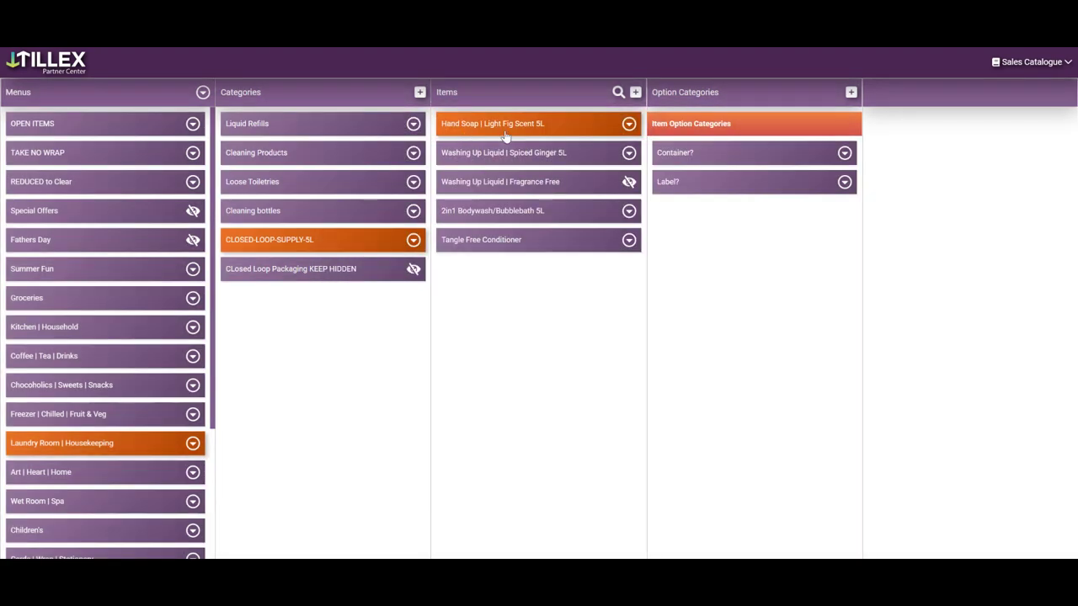
Step: Review the inventory link, description and images of the Hand Soap | Light Fig Scent 5L sales item
left_click(499, 124)
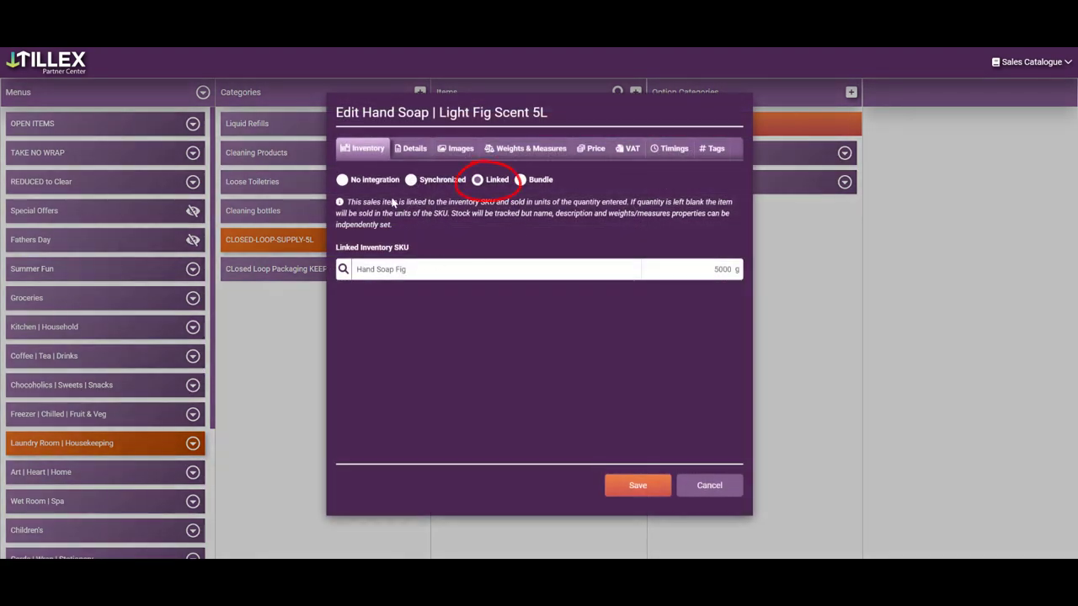
left_click(422, 149)
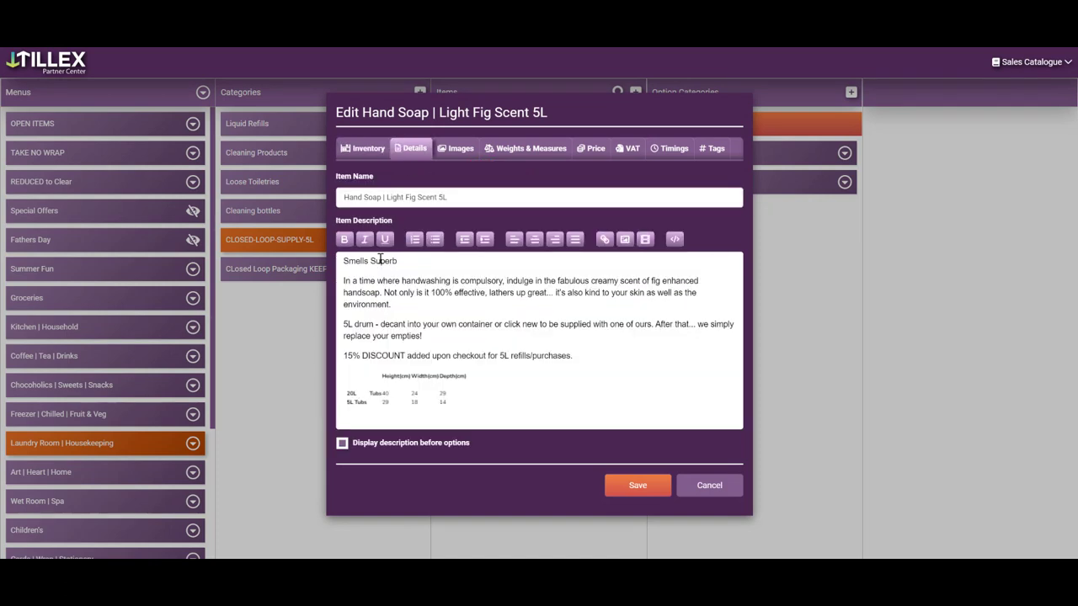
left_click(455, 151)
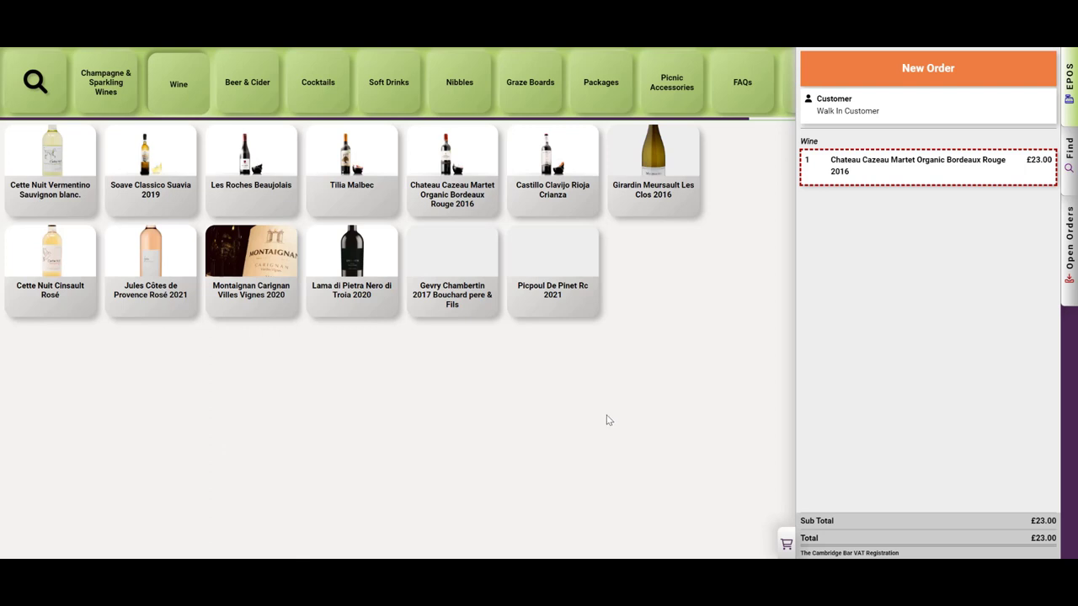
Step: Add Girardin Meursault Les Clos 2016 and Castillo Clavijo Rioja Crianza to the walk-in customer's order
left_click(651, 195)
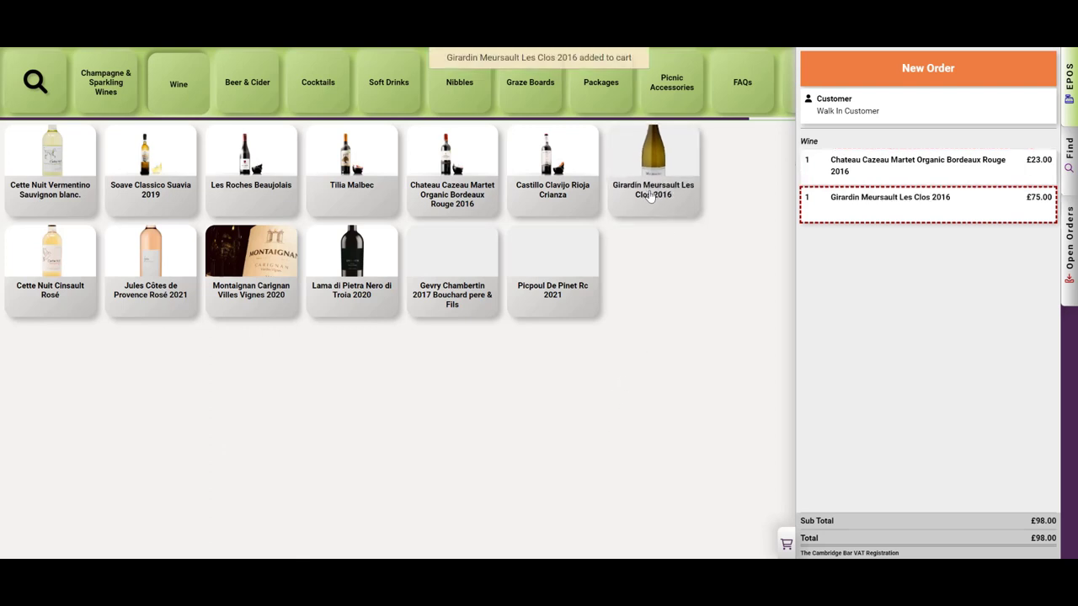
left_click(560, 183)
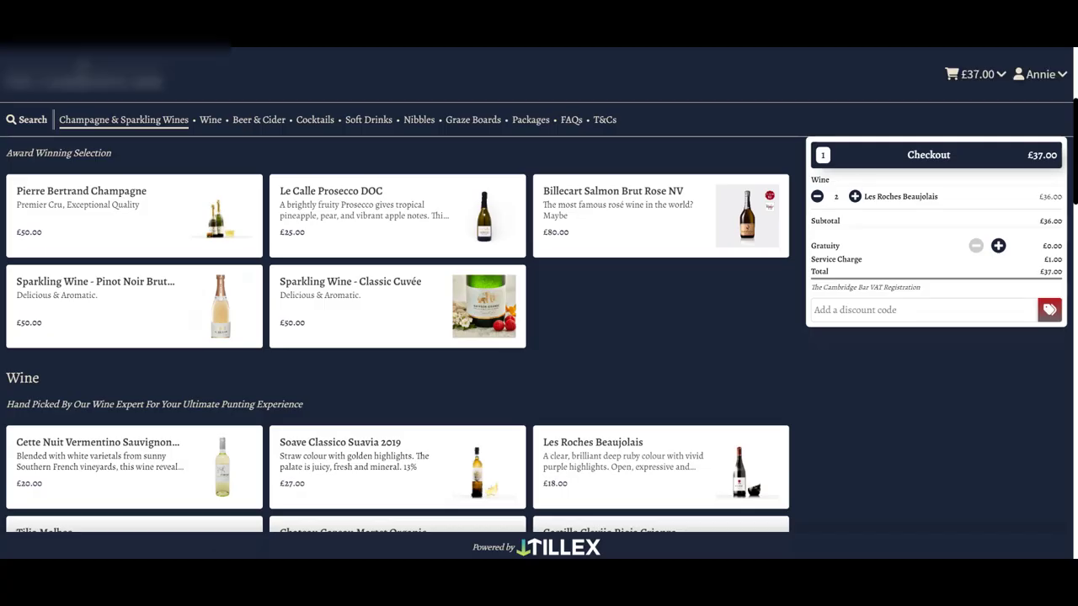
Step: Review the description of Le Calle Prosecco DOC in the online shop without adding it to the order
left_click(434, 217)
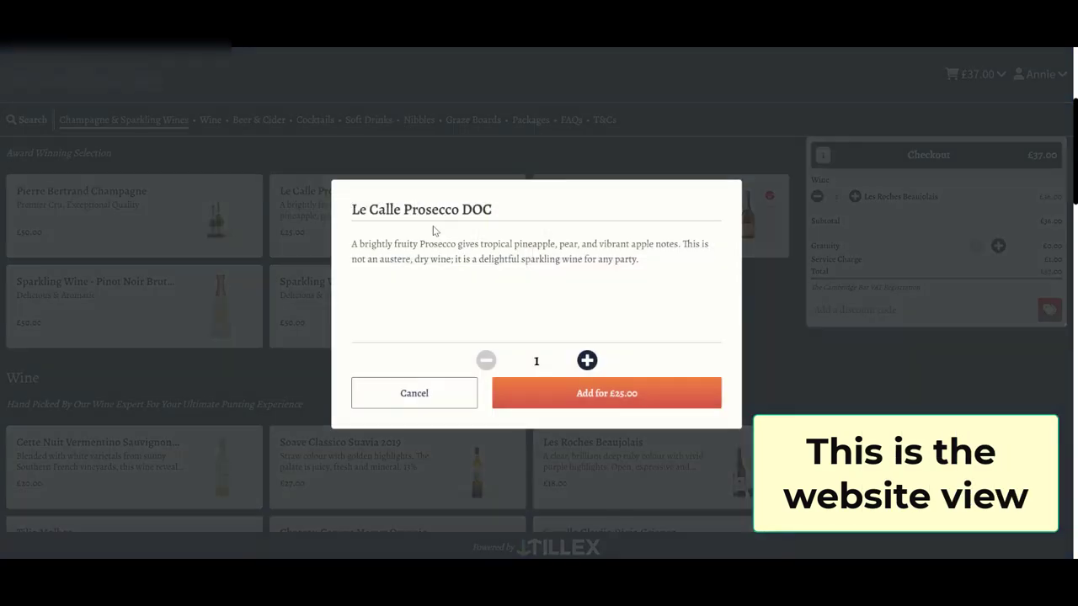
left_click(404, 393)
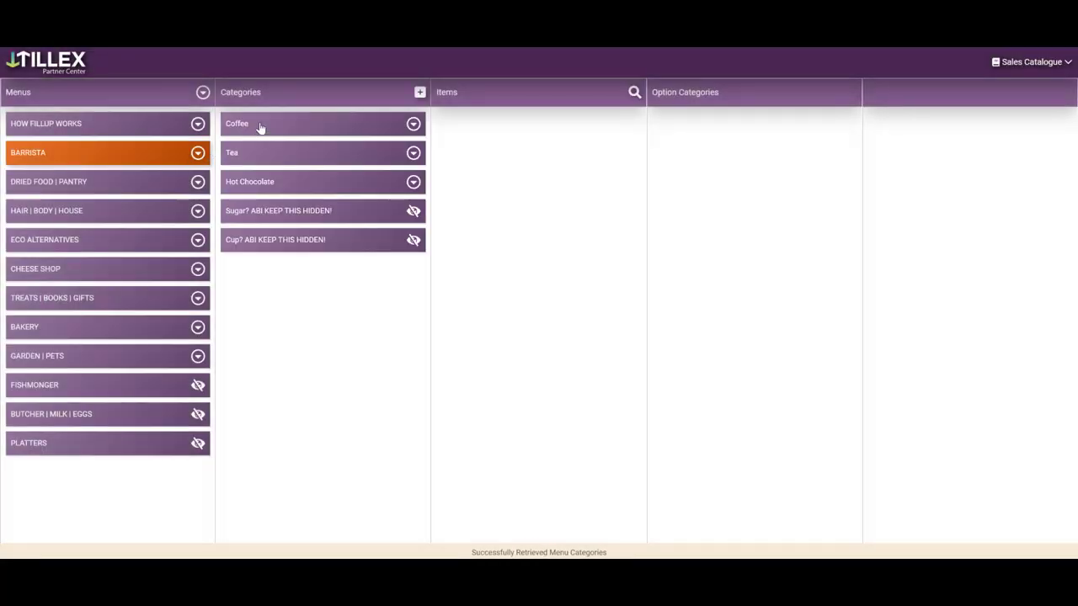
Step: Review the bundle SKUs and tags of the Latte | Oat Milk item in the BARRISTA menu's Coffee category without saving
left_click(257, 125)
left_click(521, 270)
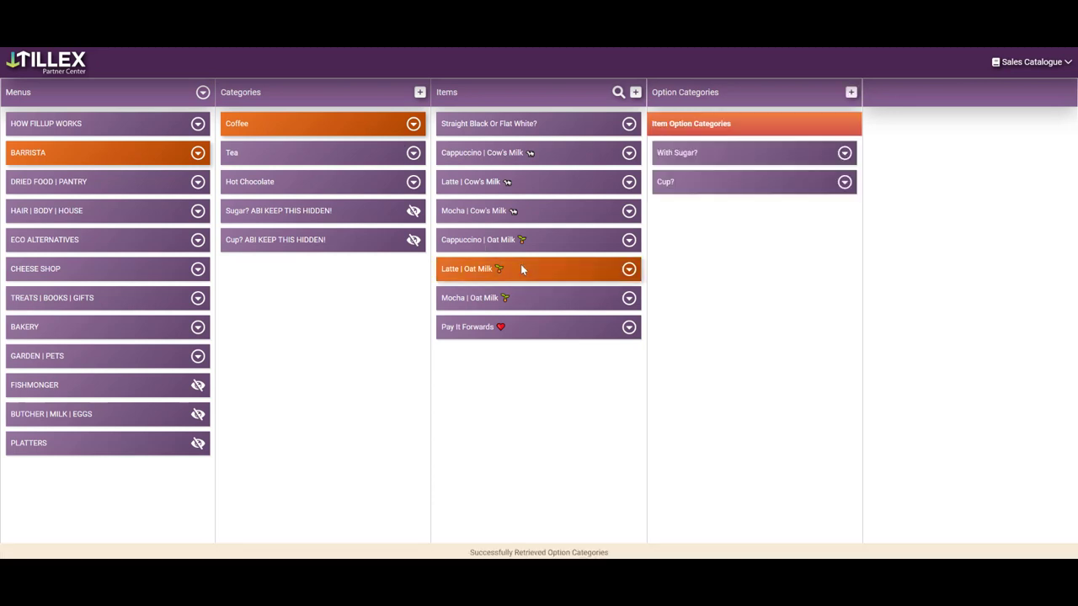
left_click(521, 265)
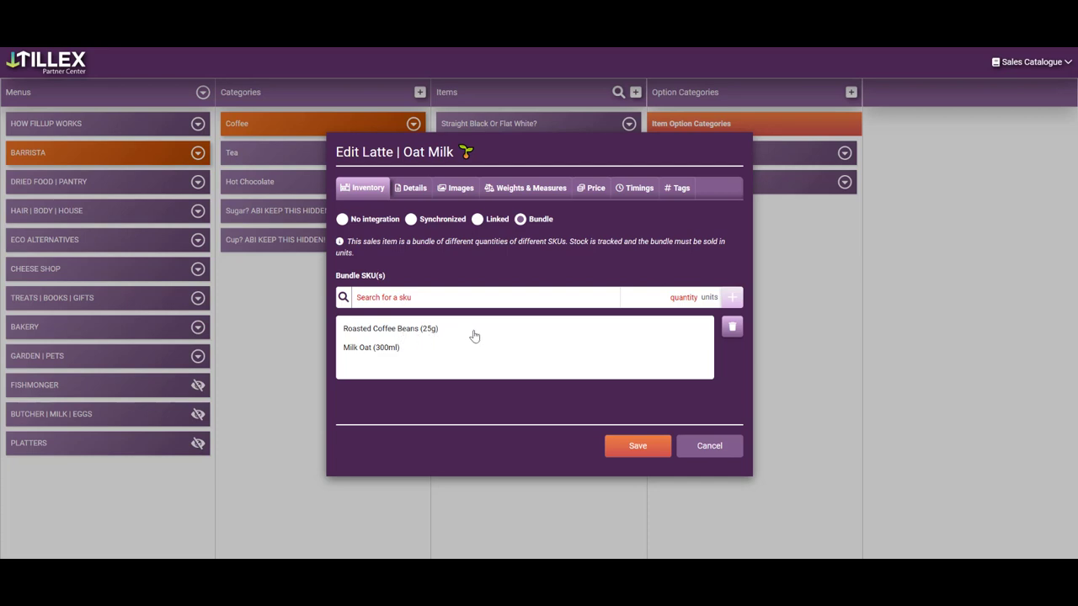
left_click(674, 189)
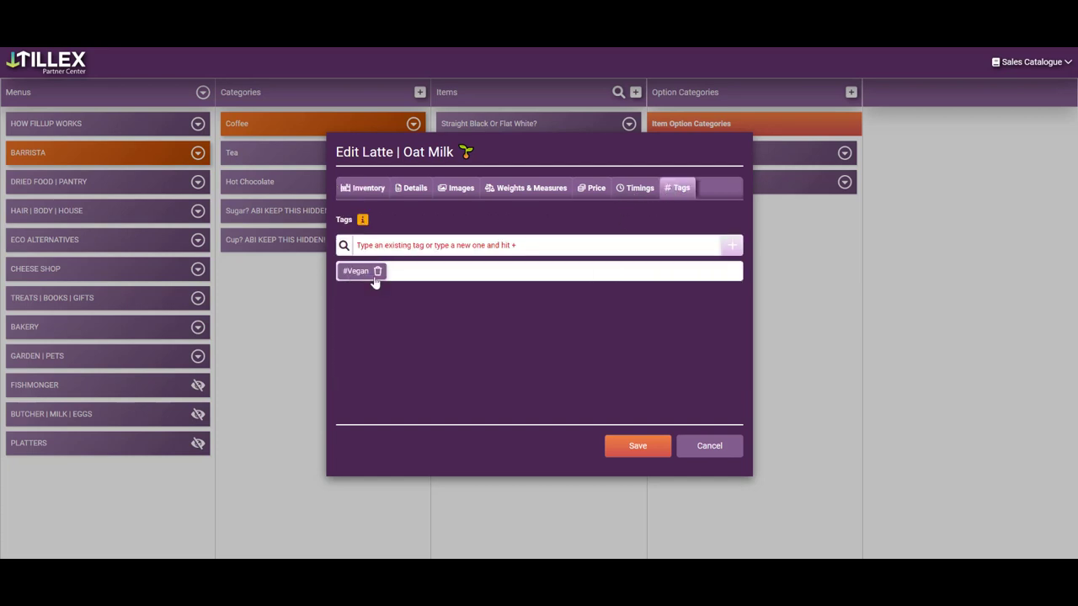
left_click(719, 453)
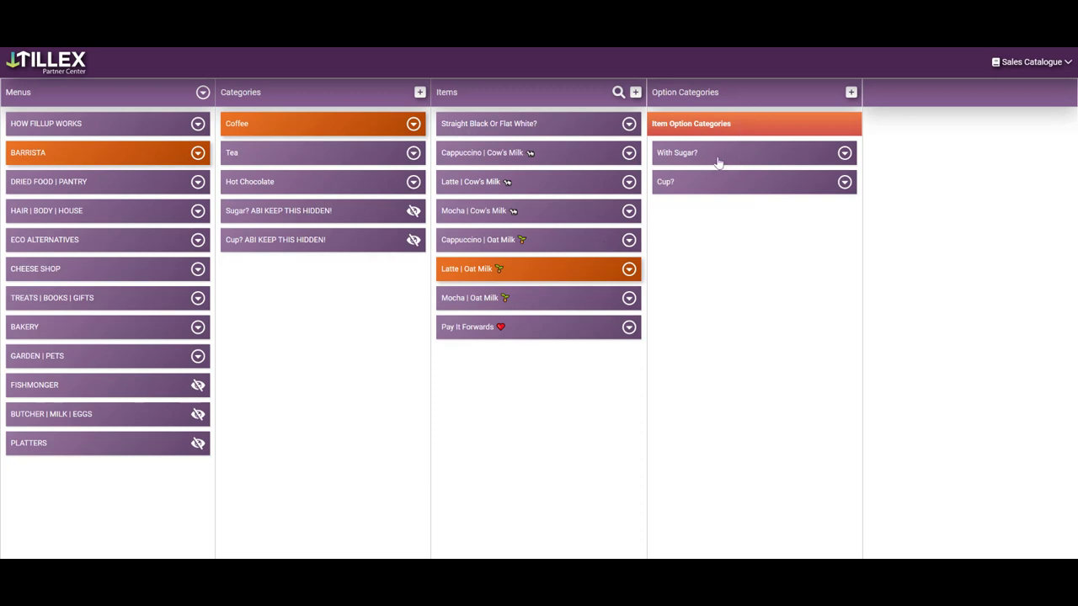
Step: Review the complementary items in the Cup? and With Sugar? option categories of Latte | Oat Milk
left_click(769, 185)
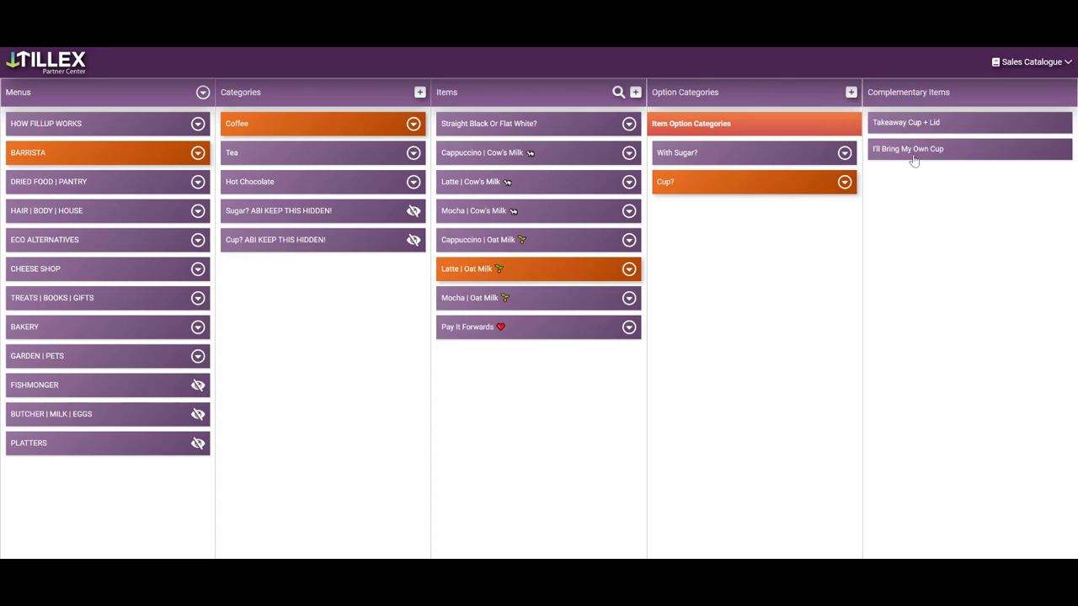
left_click(759, 157)
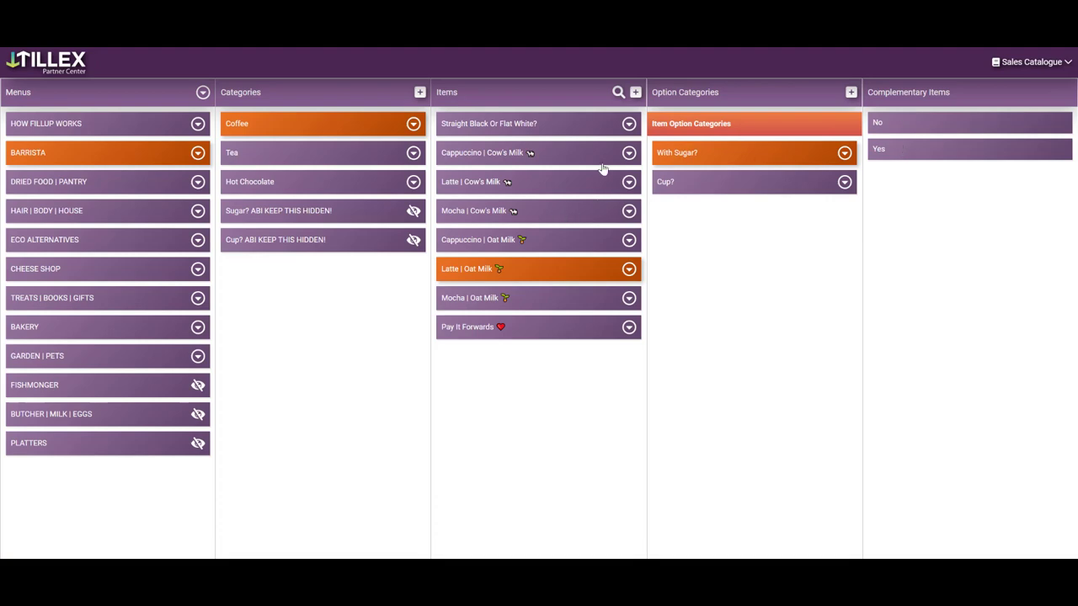
Step: Open the creation form for a new option category on Latte | Oat Milk to examine the available option types
left_click(850, 93)
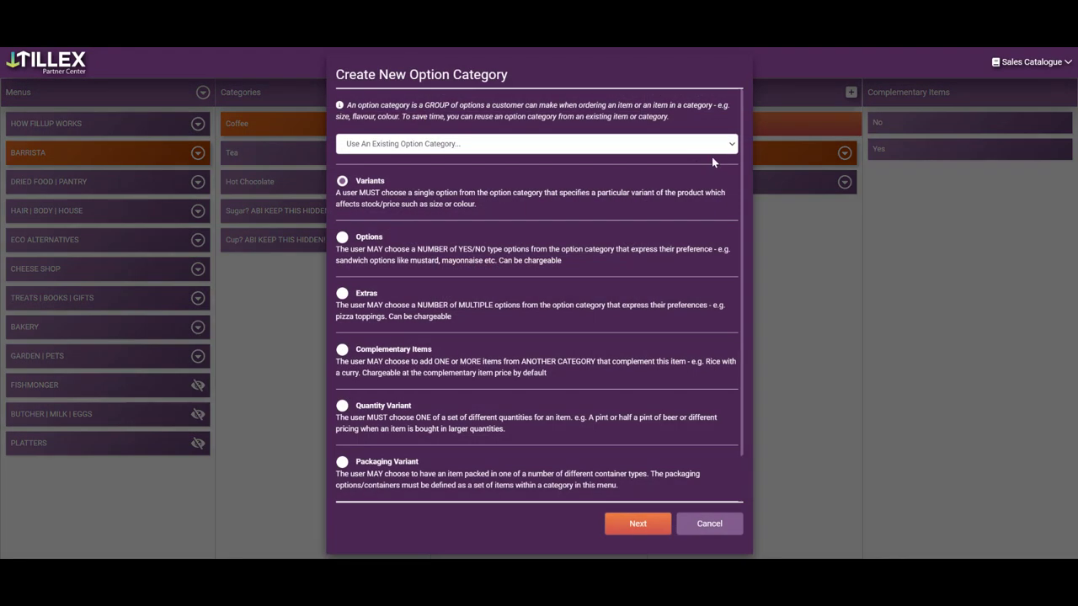